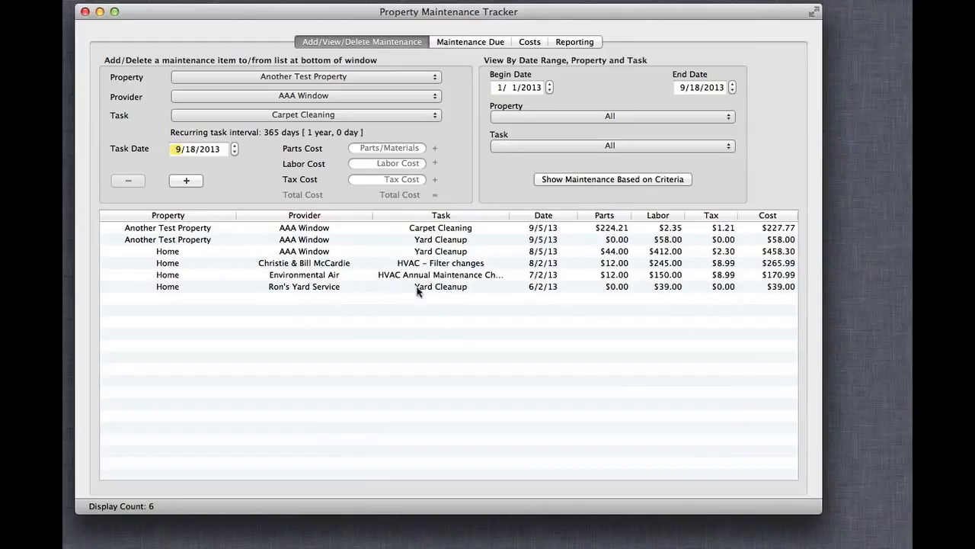
Step: Sort the maintenance list by property in both directions, by provider, and by task in ascending order
click(210, 215)
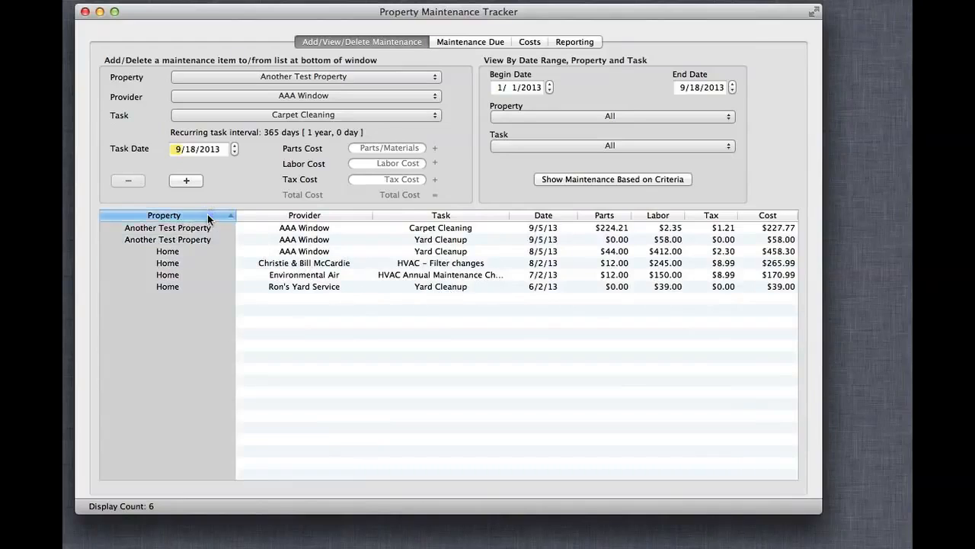
click(210, 215)
click(276, 216)
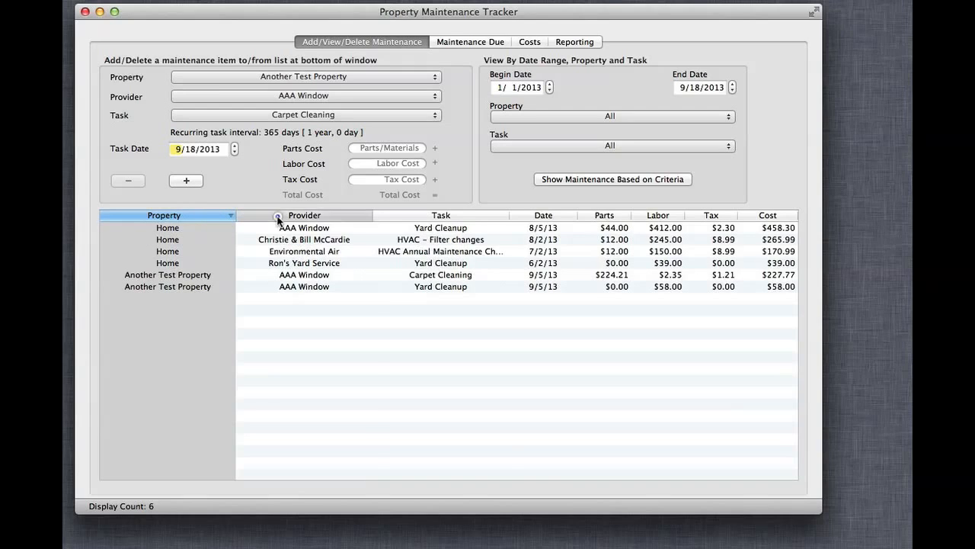
click(419, 217)
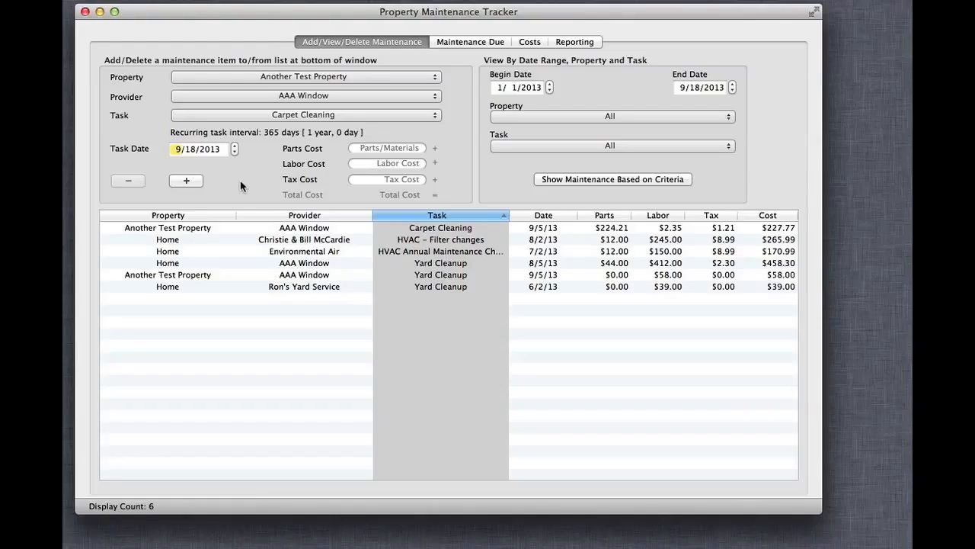
Step: Open the property item list in a widened window, view the Rental property's details, and close the list
click(342, 77)
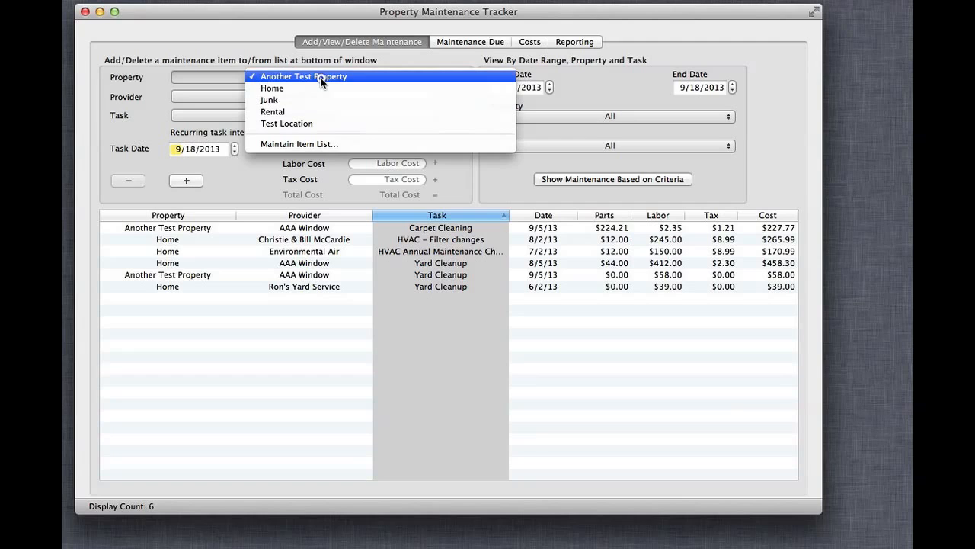
click(308, 143)
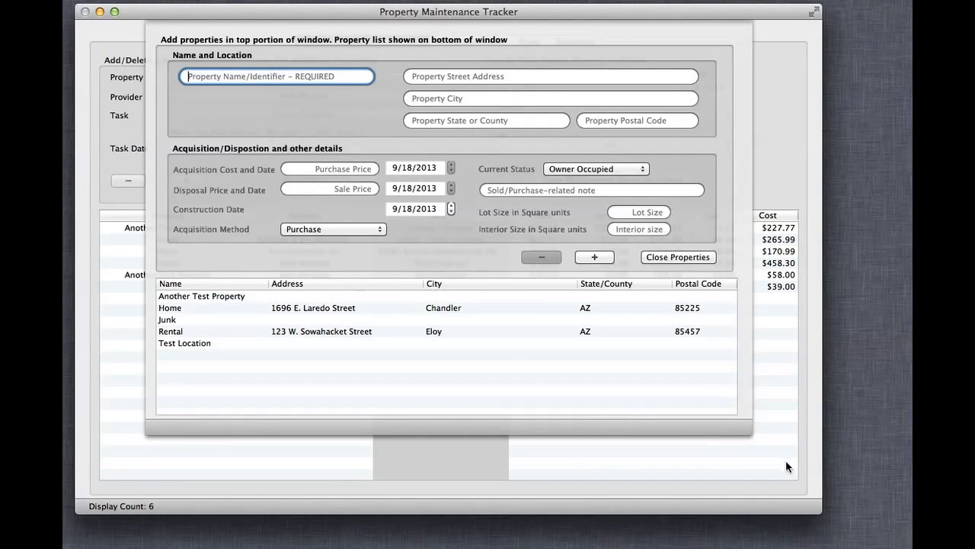
drag(751, 432, 778, 445)
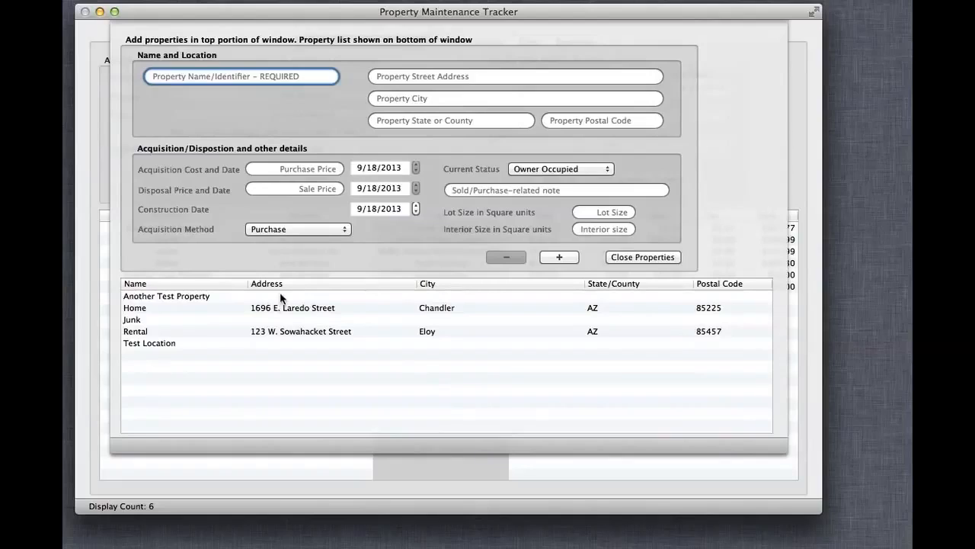
click(319, 333)
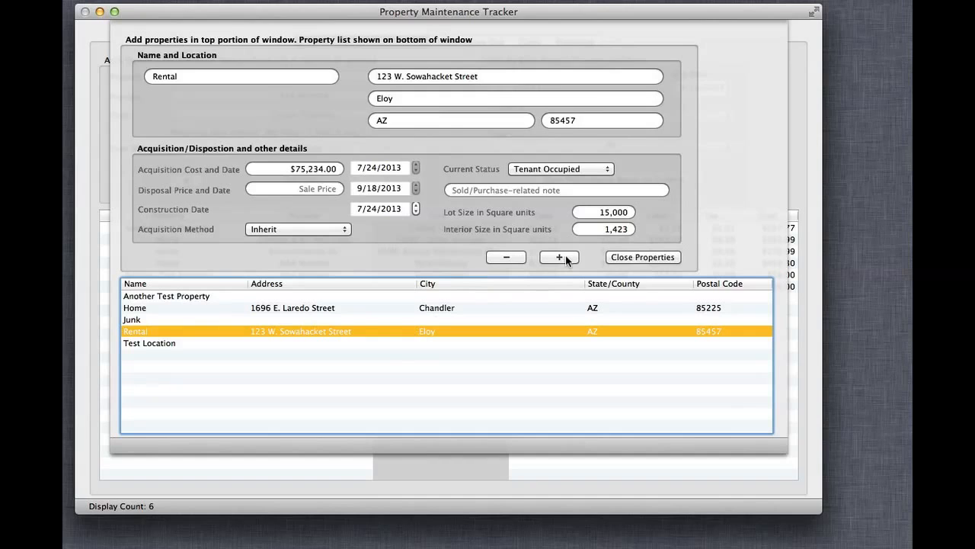
click(630, 257)
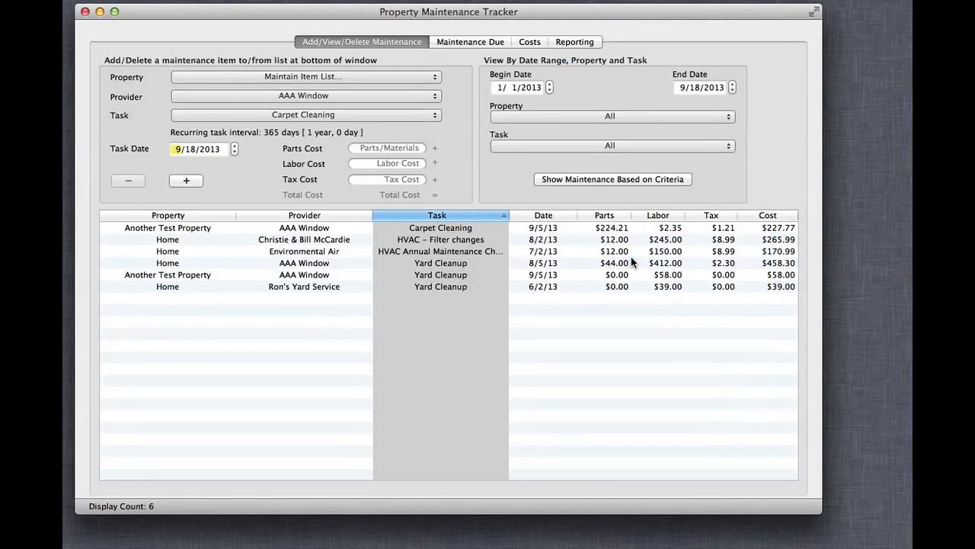
Step: Open the provider item list and view the details of Environmental Air
click(317, 95)
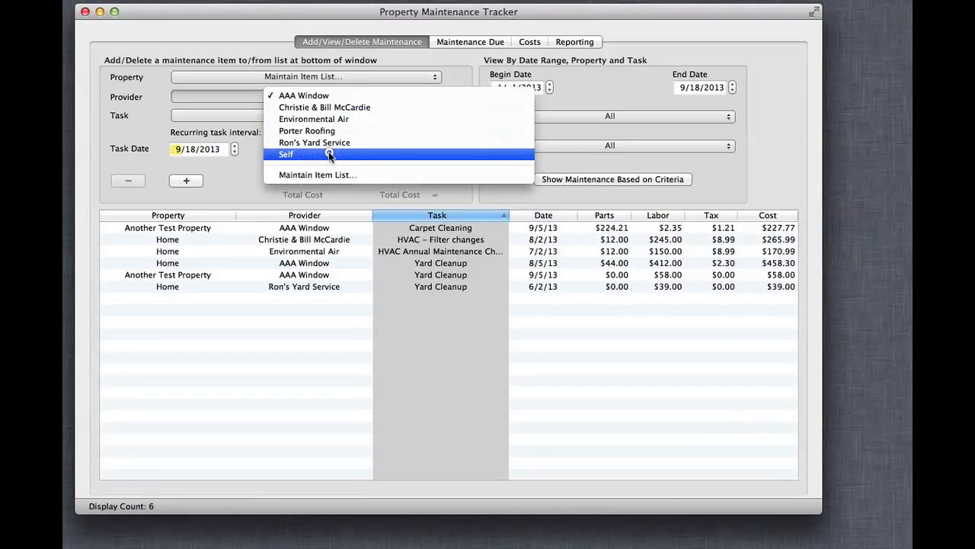
click(338, 175)
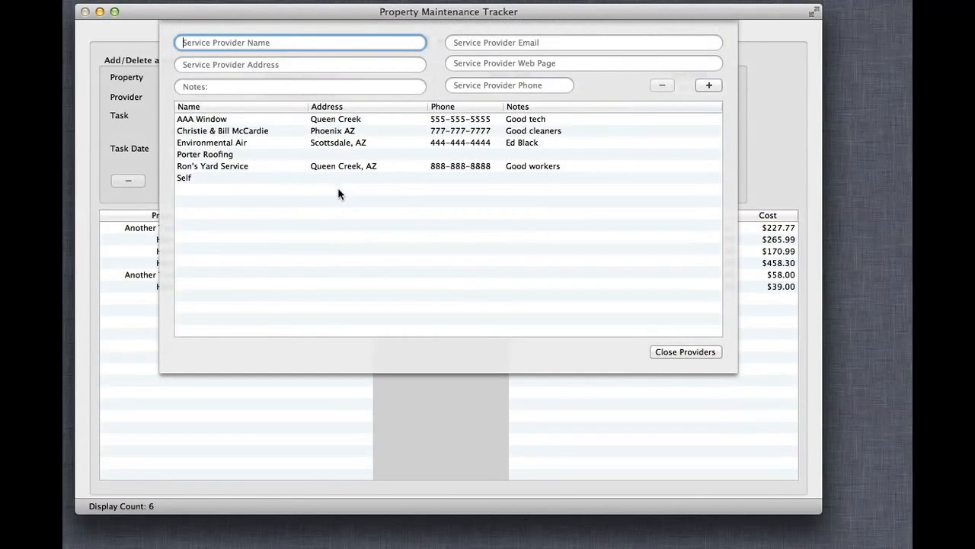
click(332, 144)
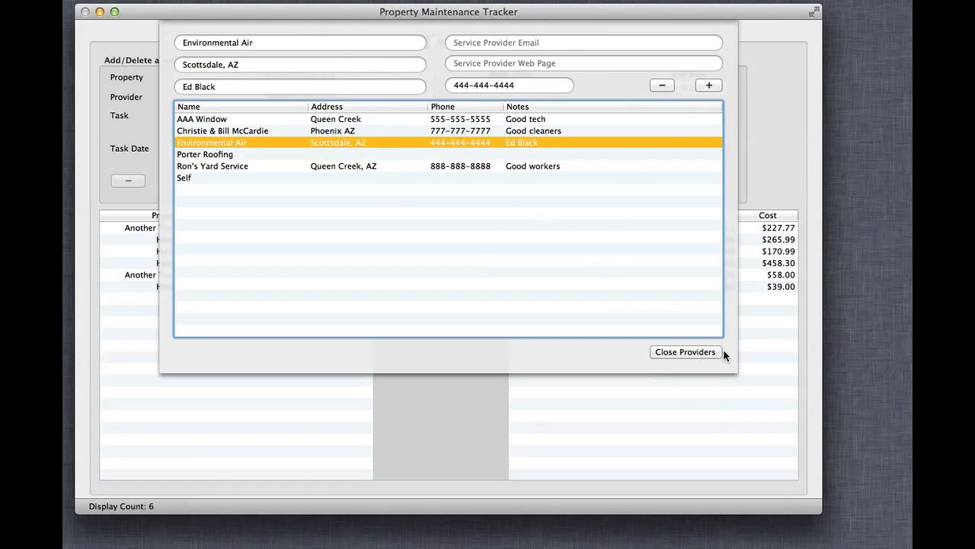
mouse_move(729, 367)
mouse_down()
mouse_move(766, 374)
mouse_move(714, 362)
mouse_up()
Step: Sort the providers by name in descending order, by phone, and by notes, and close the provider list
click(271, 107)
click(271, 108)
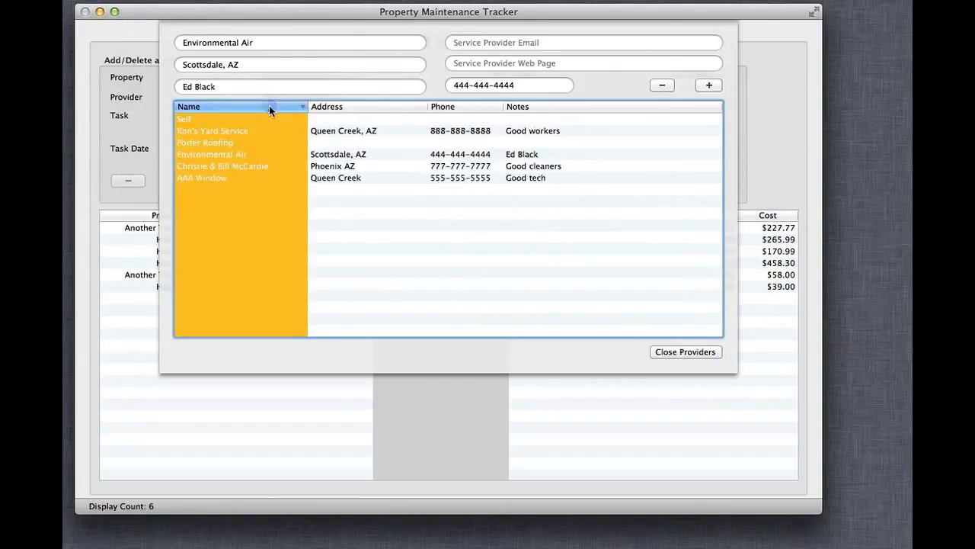
click(458, 108)
click(529, 106)
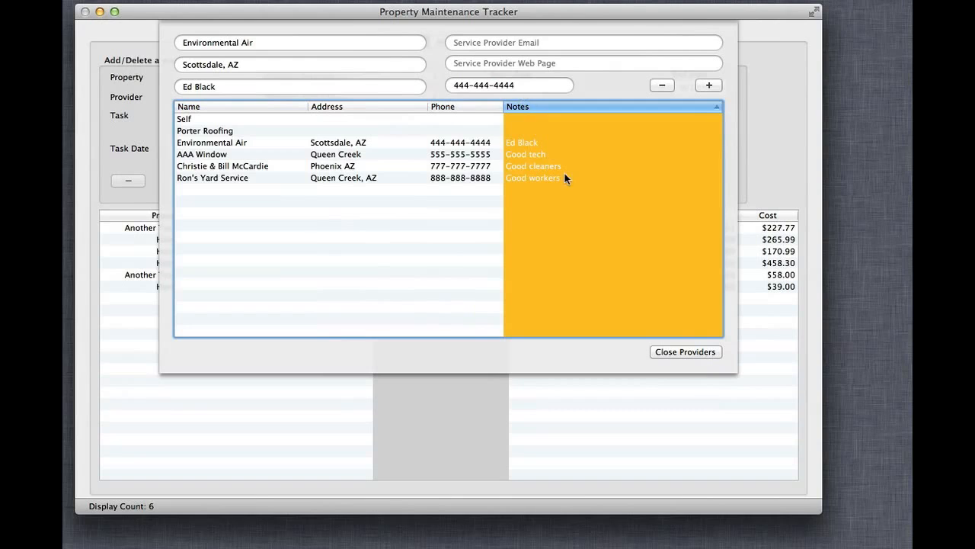
click(701, 353)
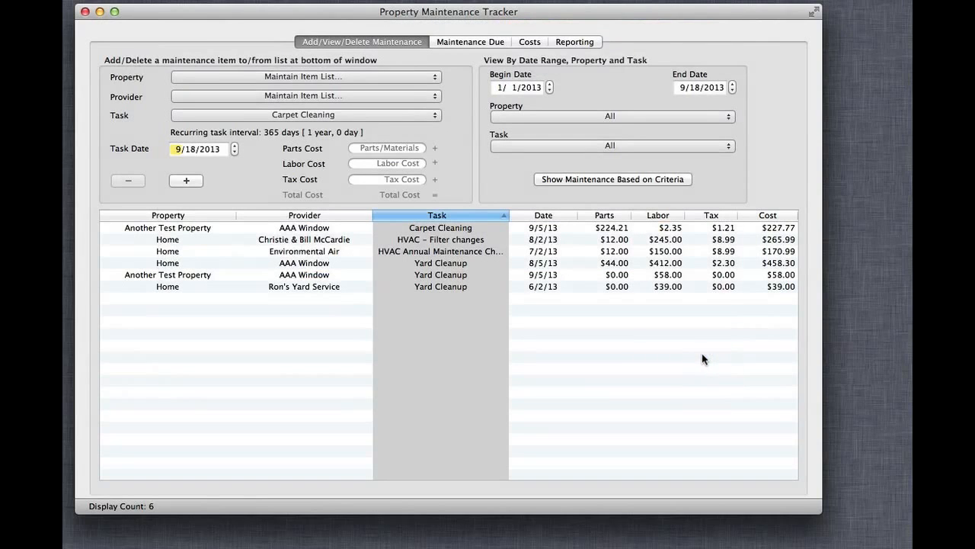
Step: Open the task item list in an enlarged window and view the Junk2 and Plumbing - Cast Iron Pipes tasks
click(365, 115)
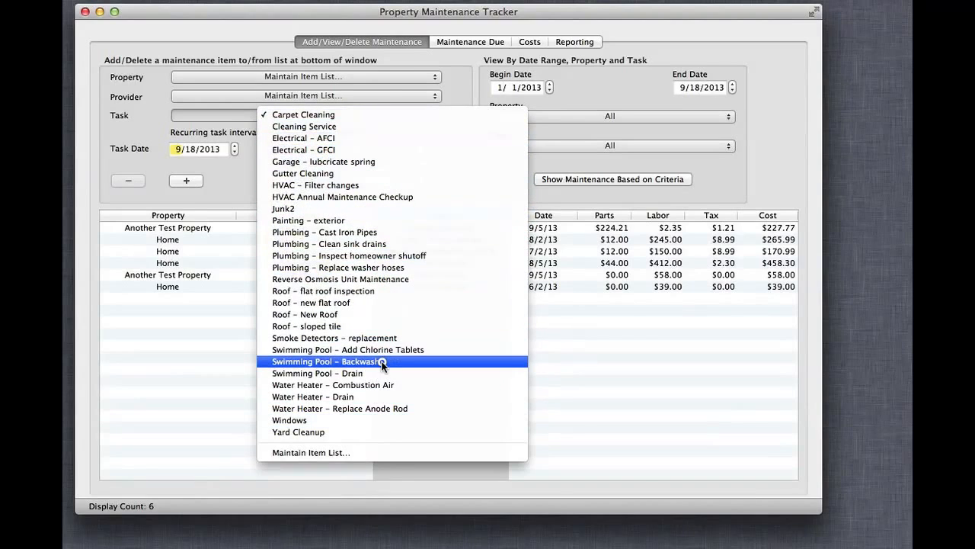
click(372, 452)
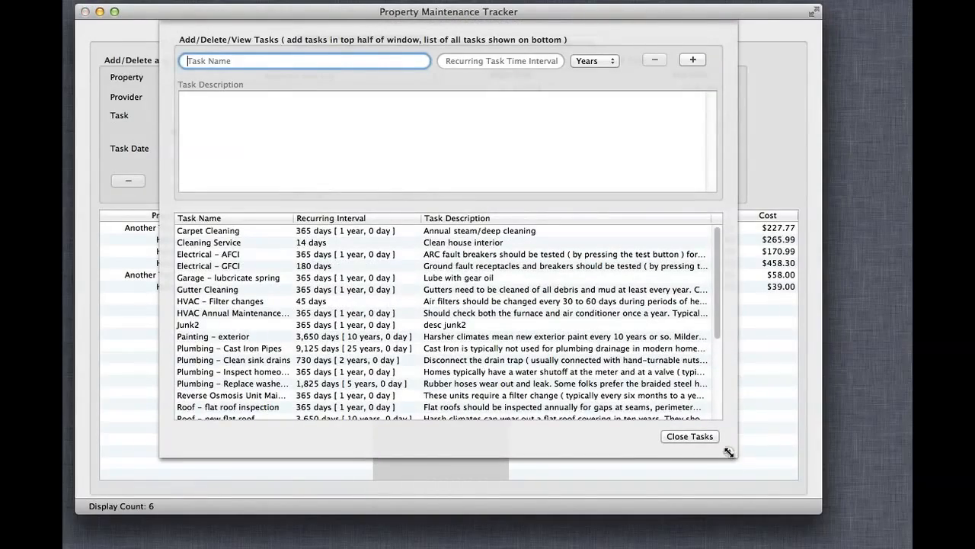
drag(729, 451, 802, 469)
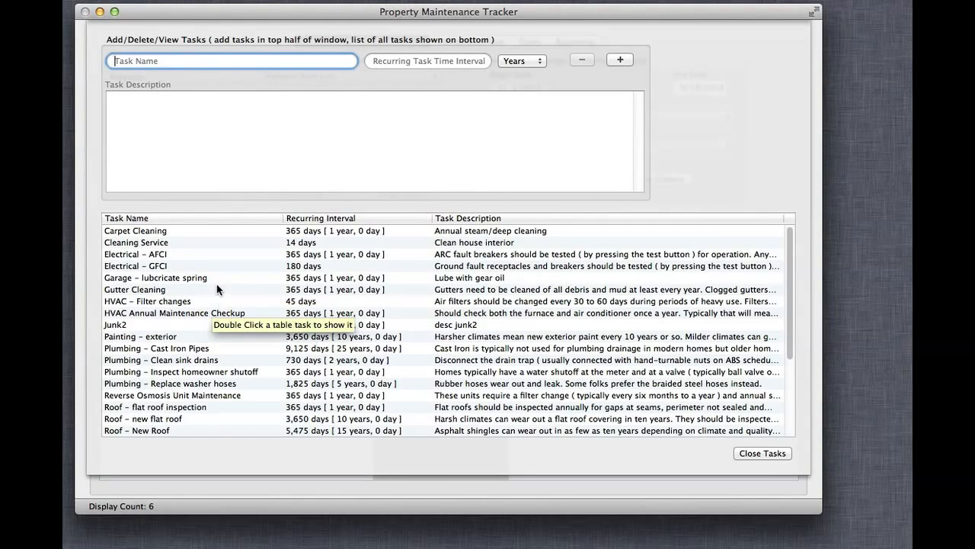
double_click(189, 324)
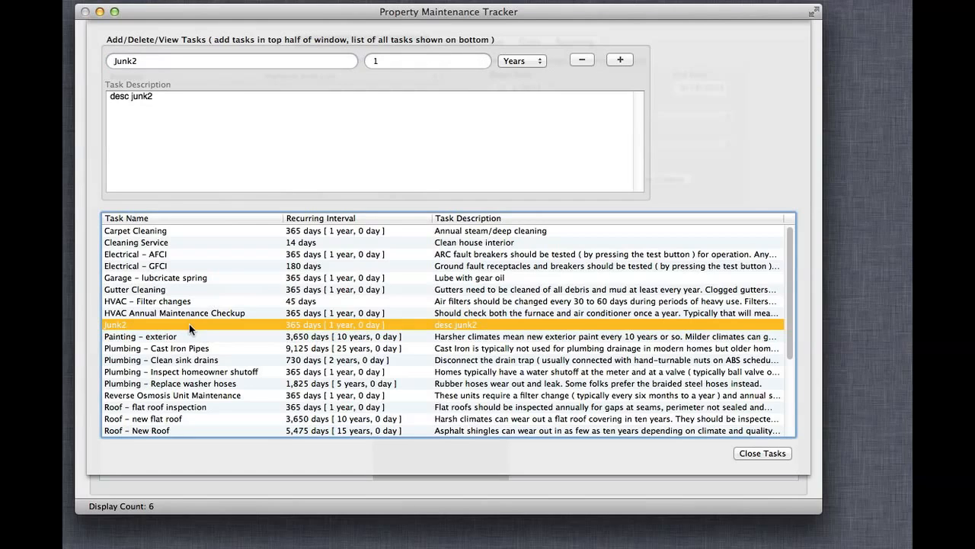
double_click(190, 350)
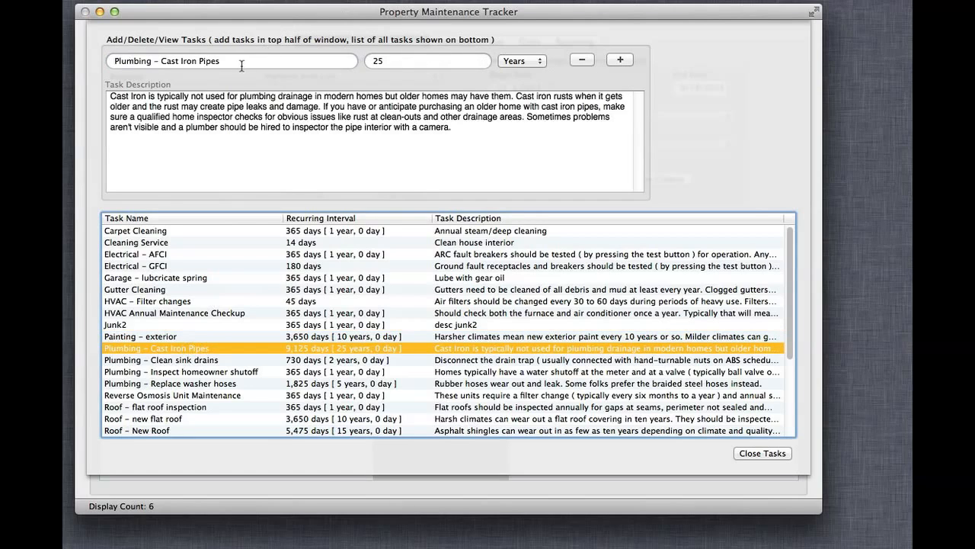
Step: Check the interval units offered for the cast iron pipes task, view the Electrical - GFCI task, and close the task list
click(516, 66)
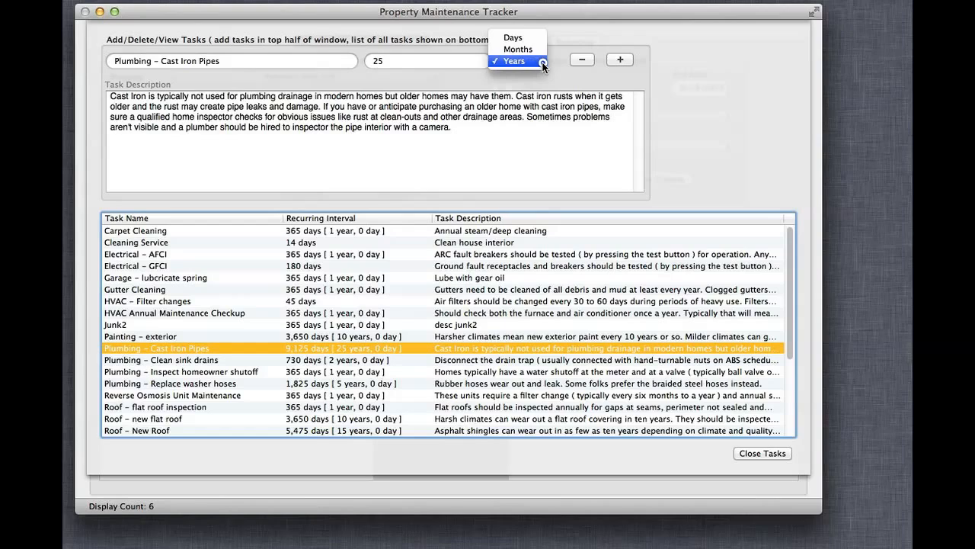
click(540, 62)
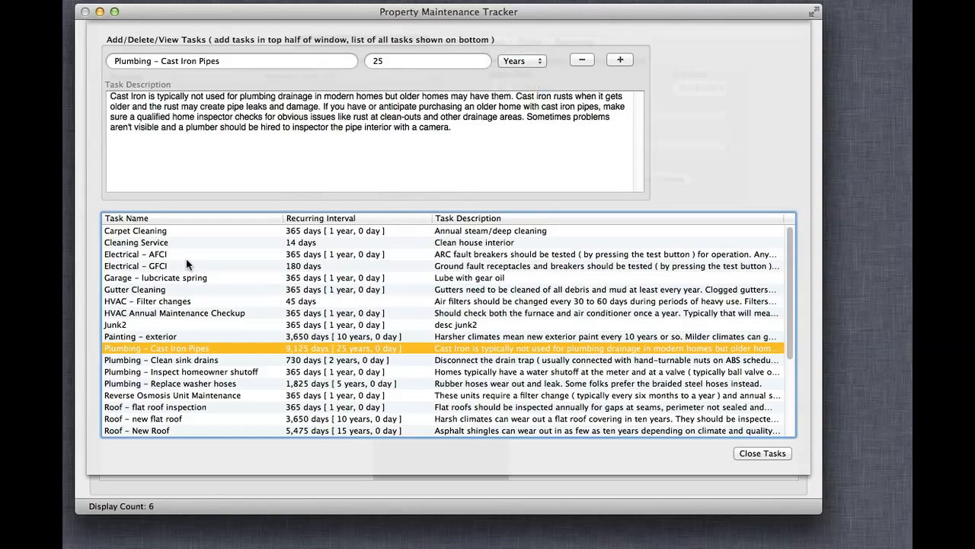
double_click(164, 266)
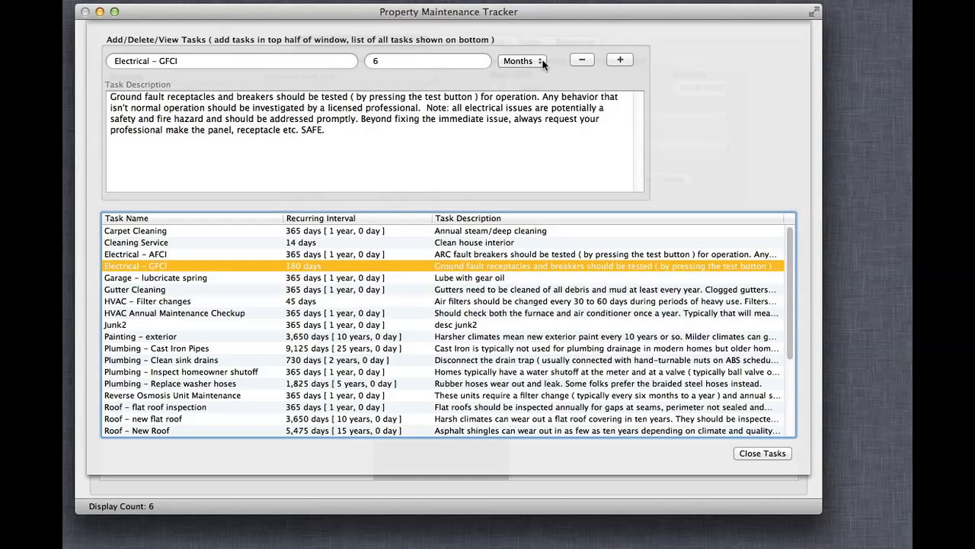
click(766, 451)
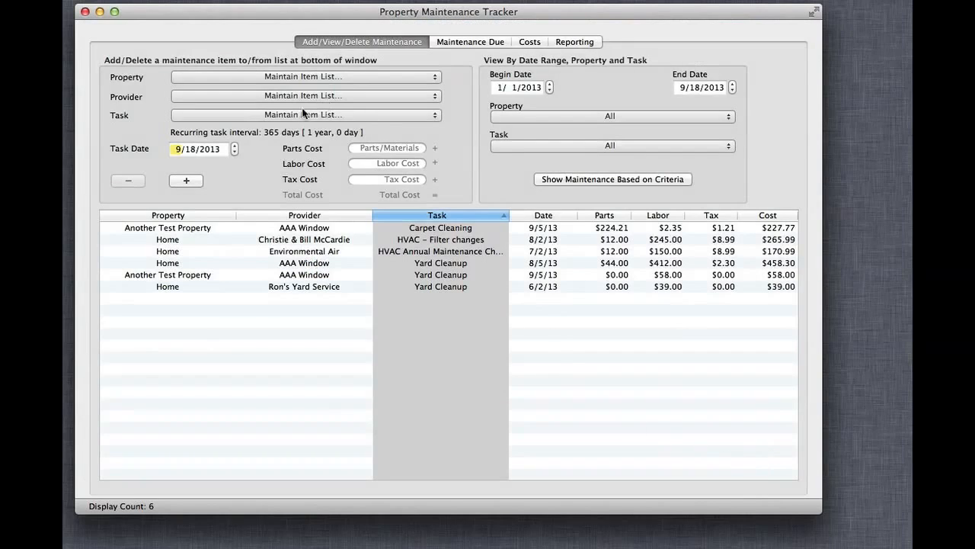
click(352, 116)
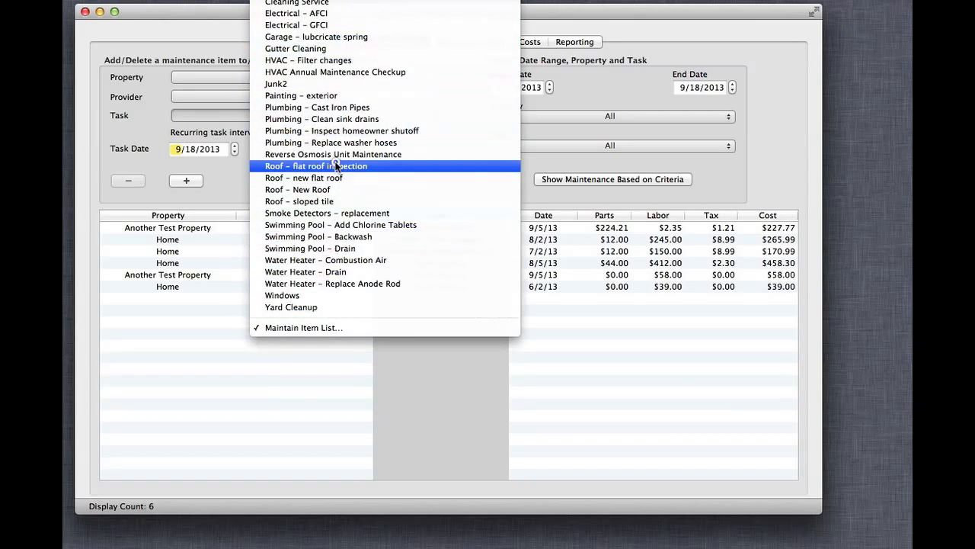
click(221, 188)
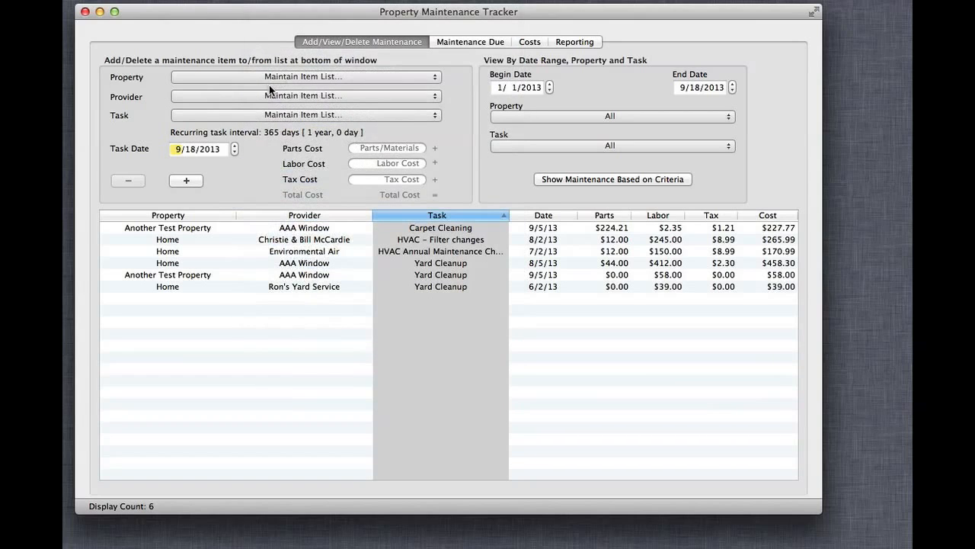
click(577, 430)
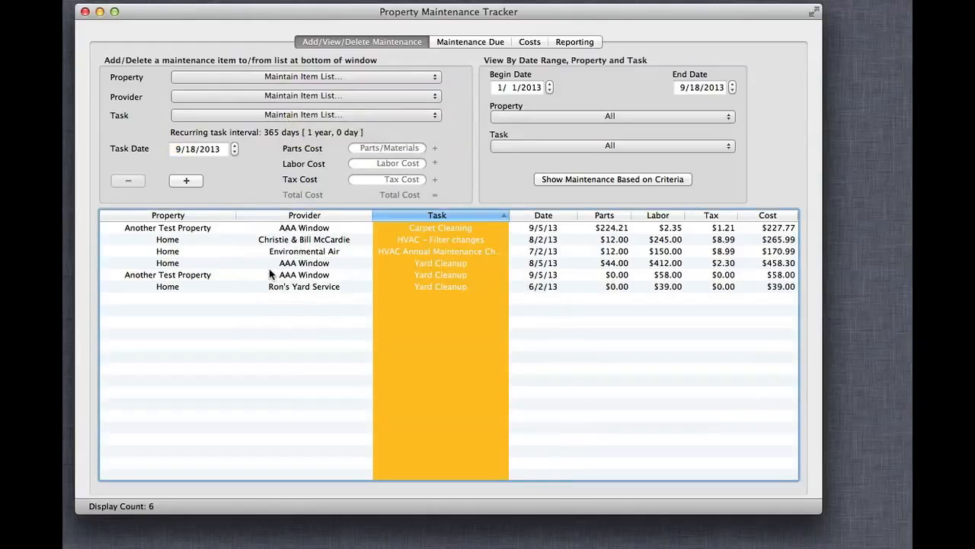
Step: Load Another Test Property's Yard Cleanup record dated 9/5/13 into the entry form and set the tax cost to 2.50
click(324, 275)
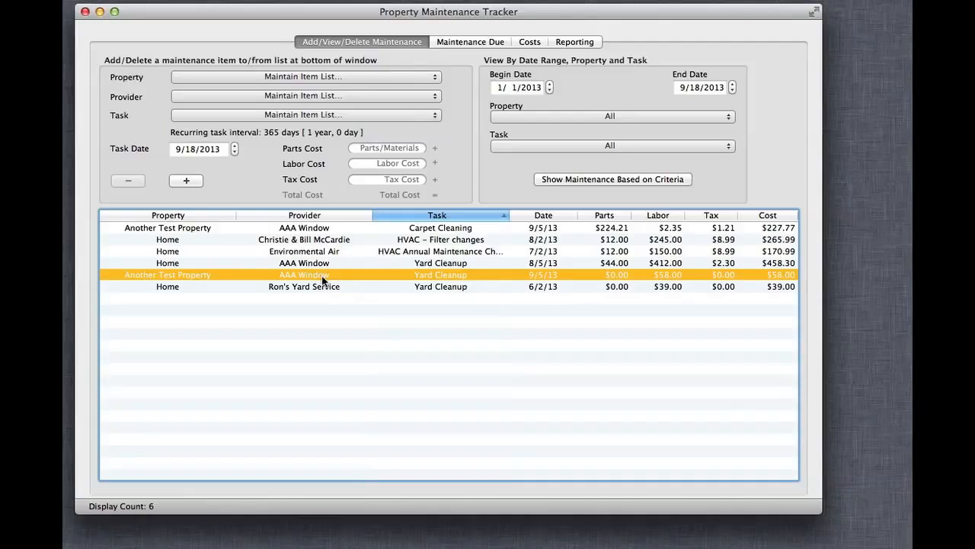
double_click(324, 276)
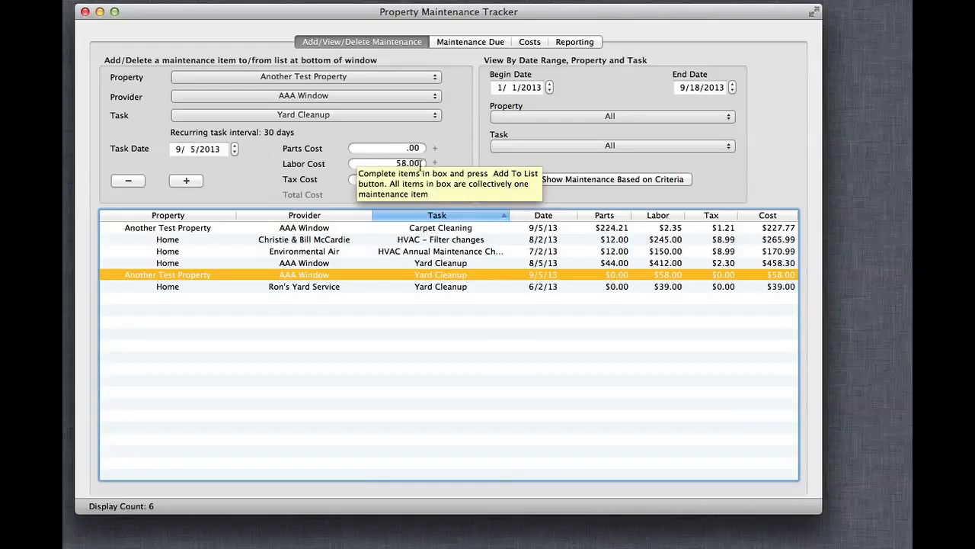
click(448, 141)
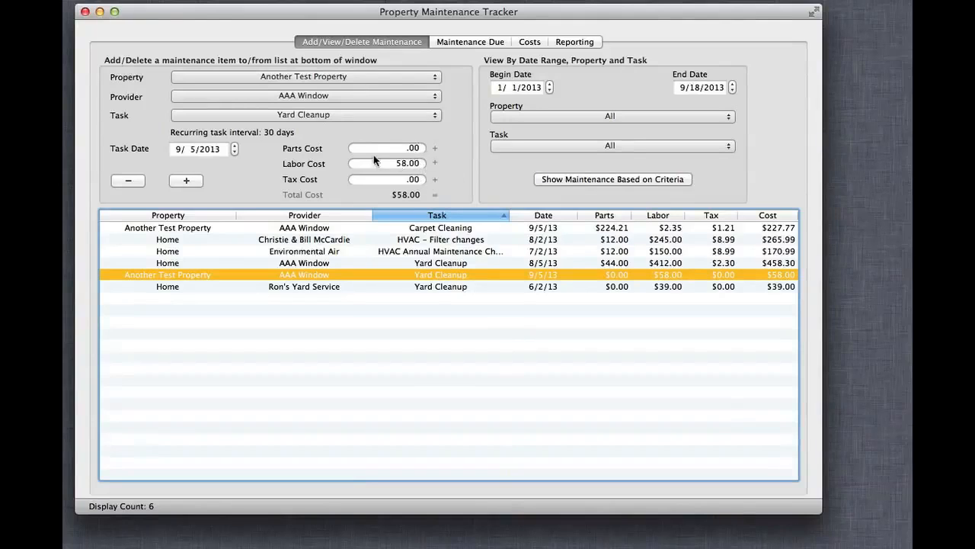
click(400, 148)
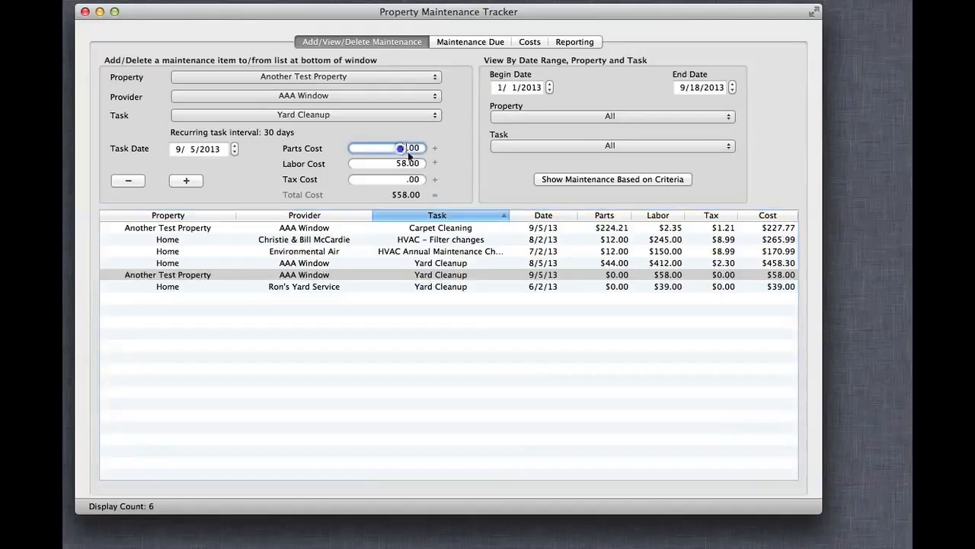
key(Tab)
key(Tab)
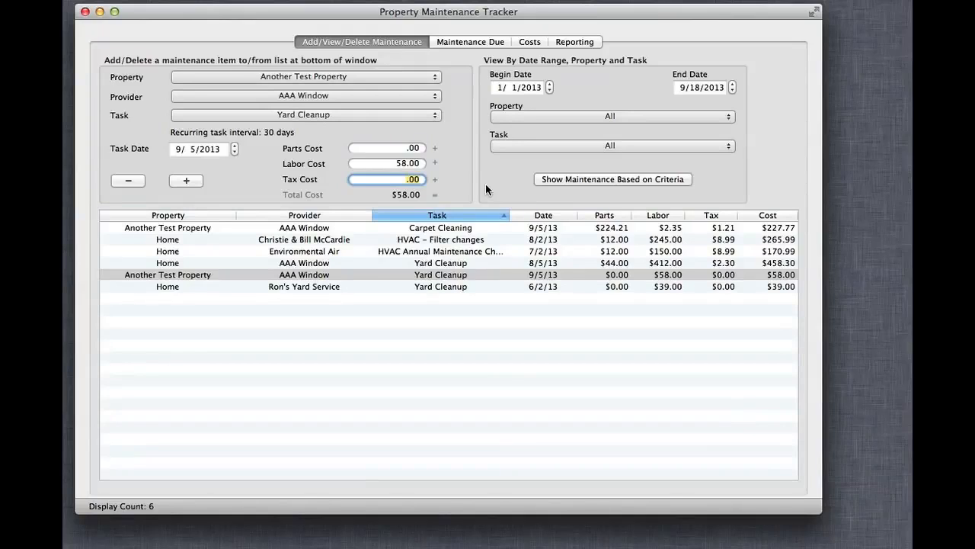
text(2.50)
Step: Add the Yard Cleanup entry as a new maintenance item dated 9/5/2011 with Ron's Yard Service as the provider
click(208, 150)
click(233, 153)
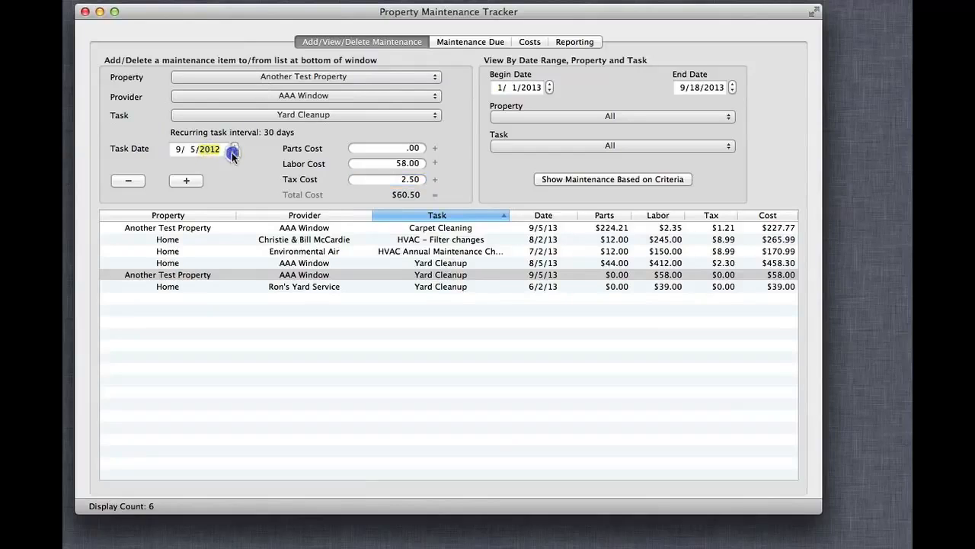
click(233, 153)
click(312, 96)
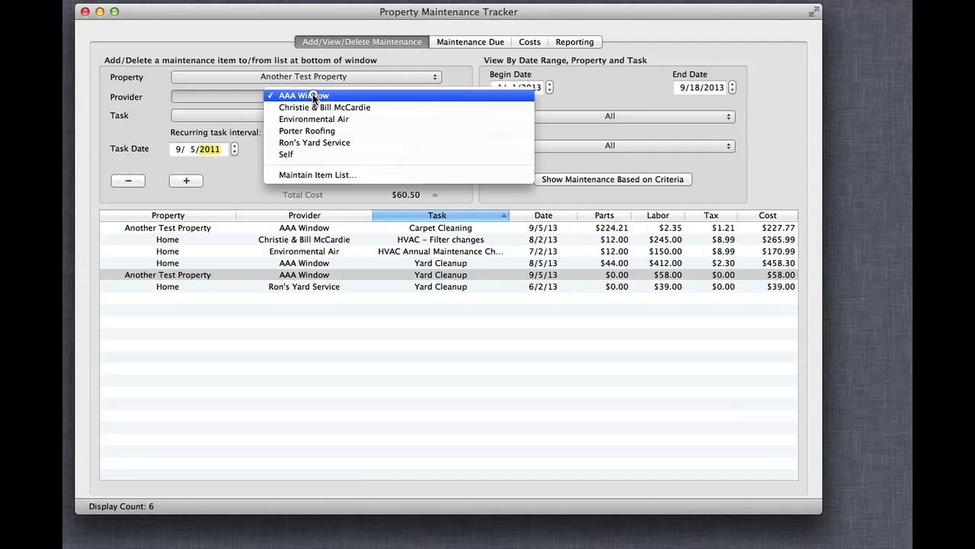
click(323, 142)
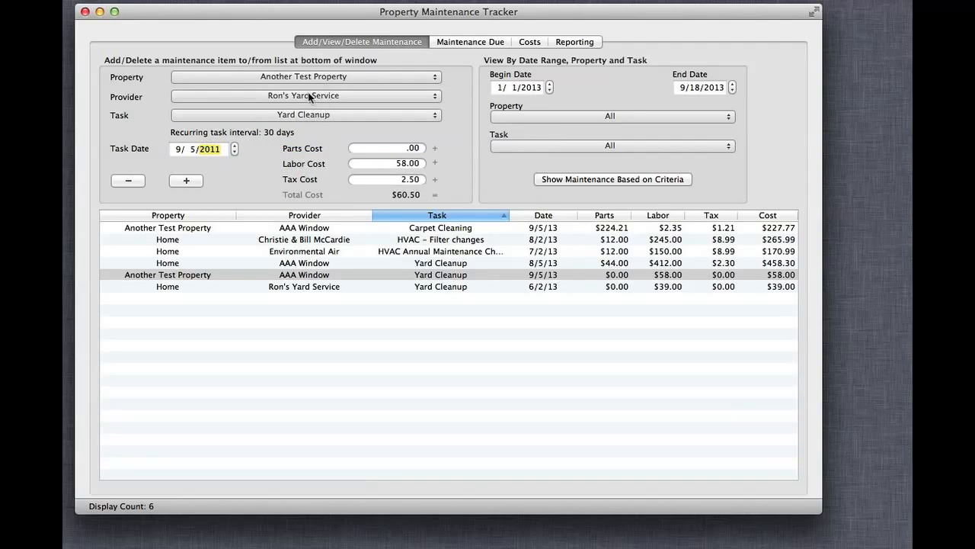
click(186, 179)
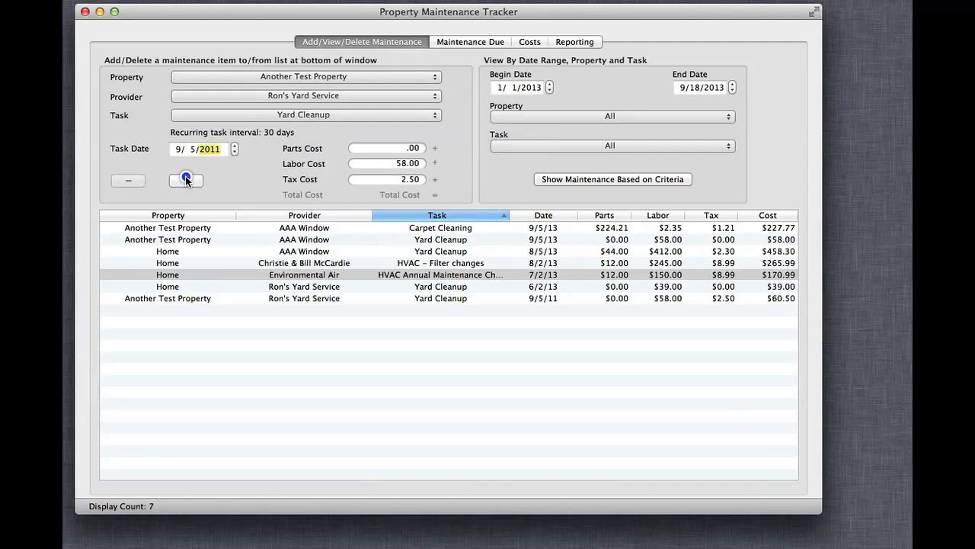
Step: Select the new 9/5/11 Yard Cleanup record and compare the property choices in the viewing criteria with those in the entry form
click(302, 298)
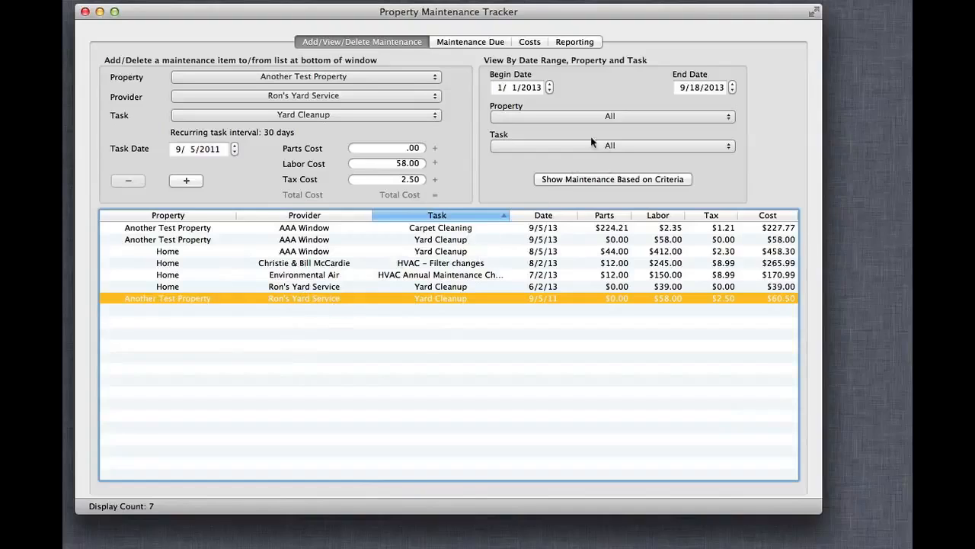
click(641, 115)
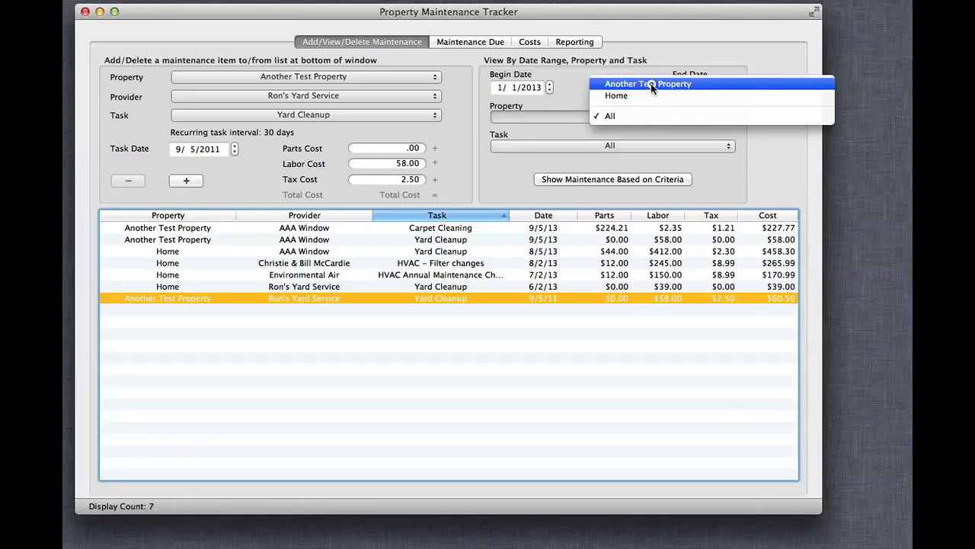
click(571, 85)
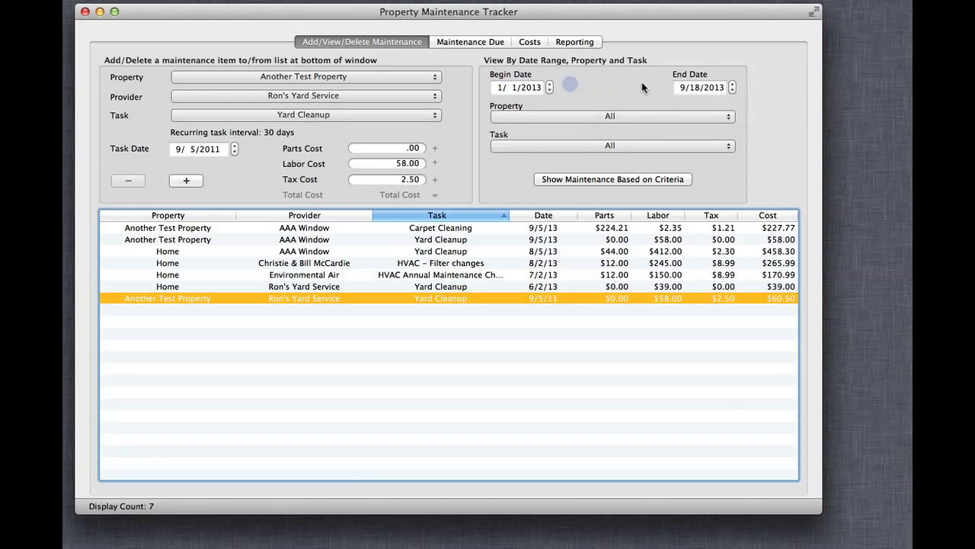
click(624, 116)
click(577, 90)
click(346, 77)
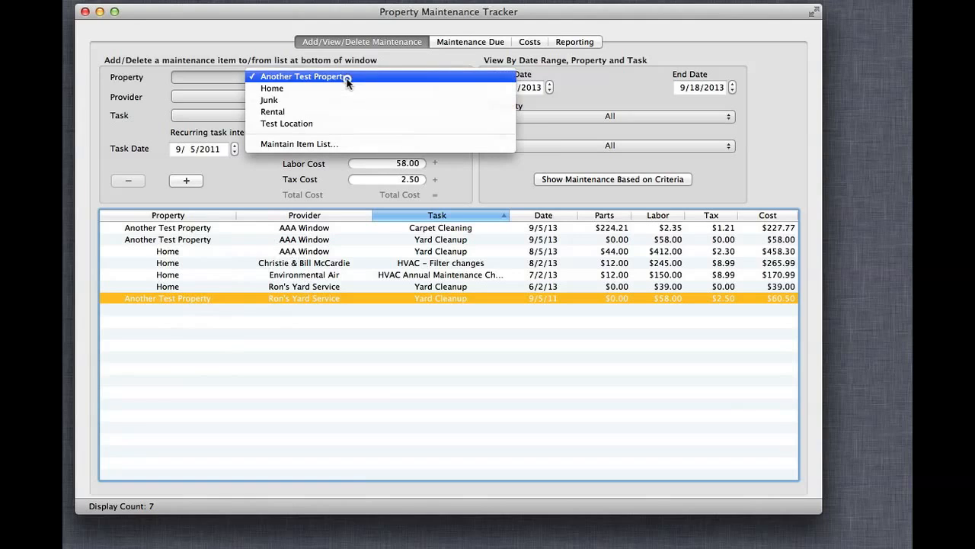
click(374, 409)
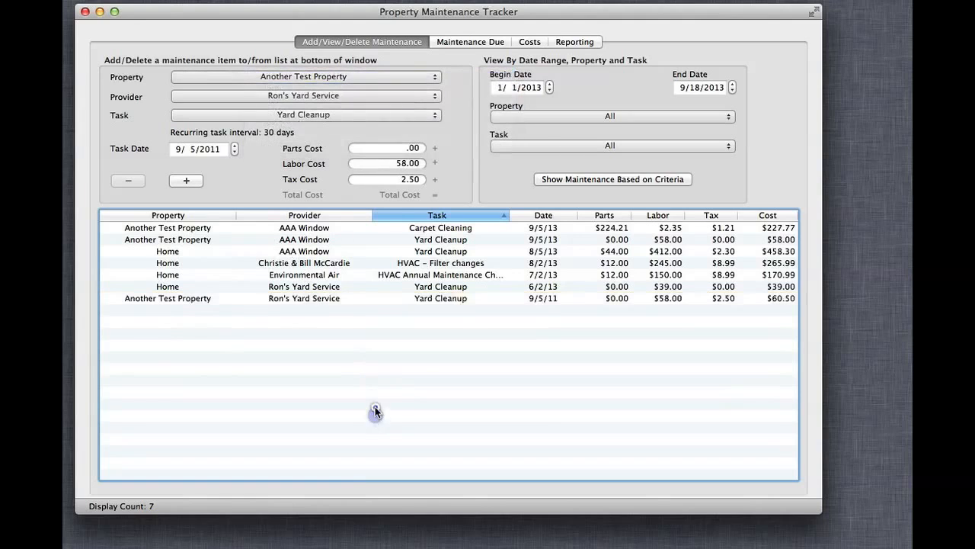
Step: Filter the maintenance list to the Home property and narrow it to the Yard Cleanup task
click(613, 117)
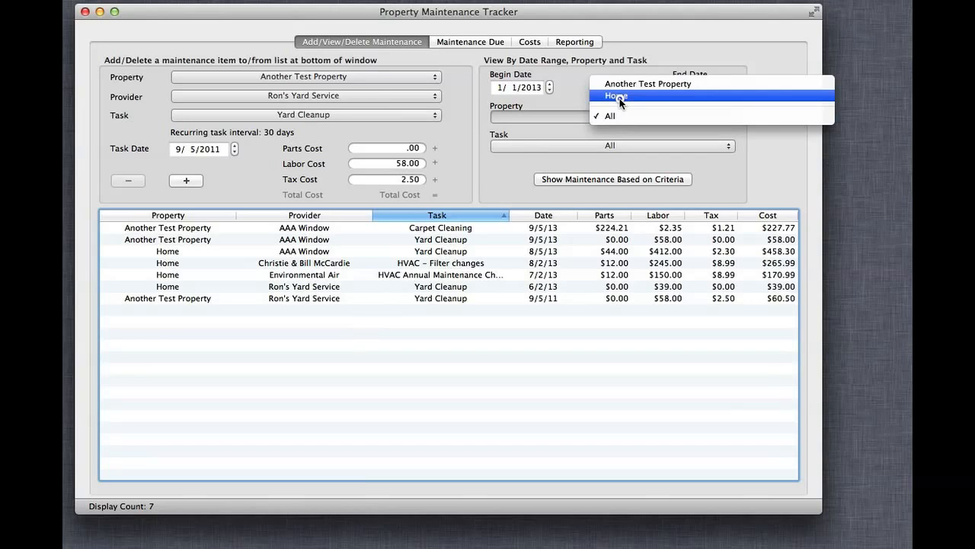
click(619, 96)
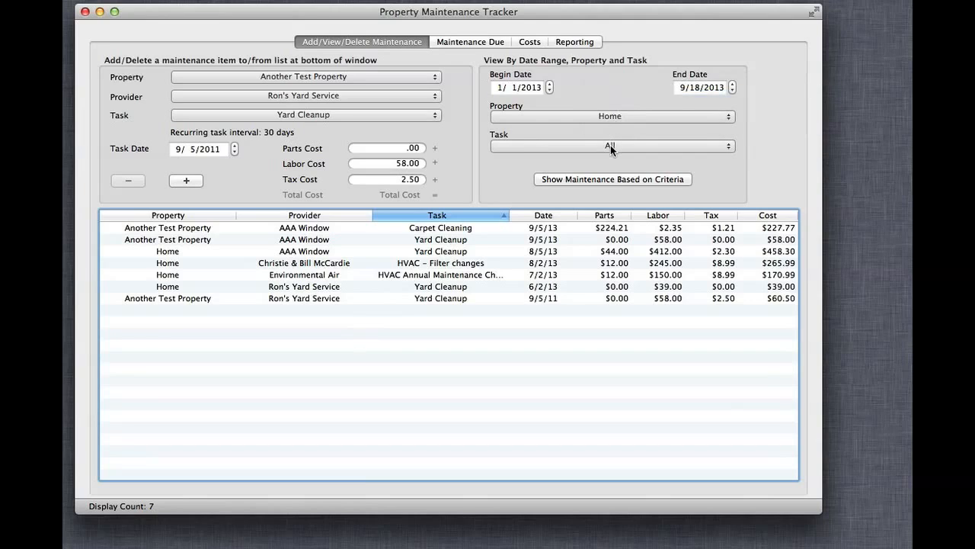
click(621, 182)
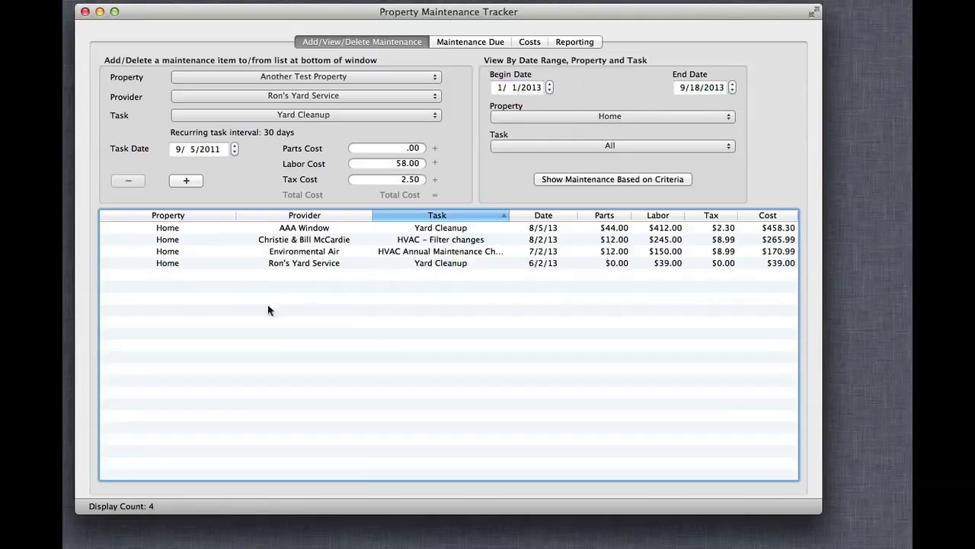
click(629, 145)
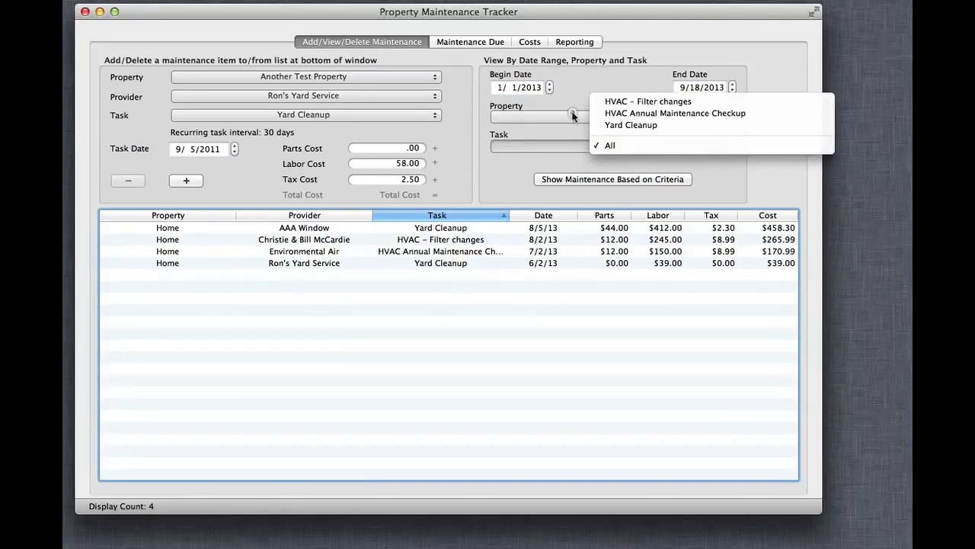
click(636, 127)
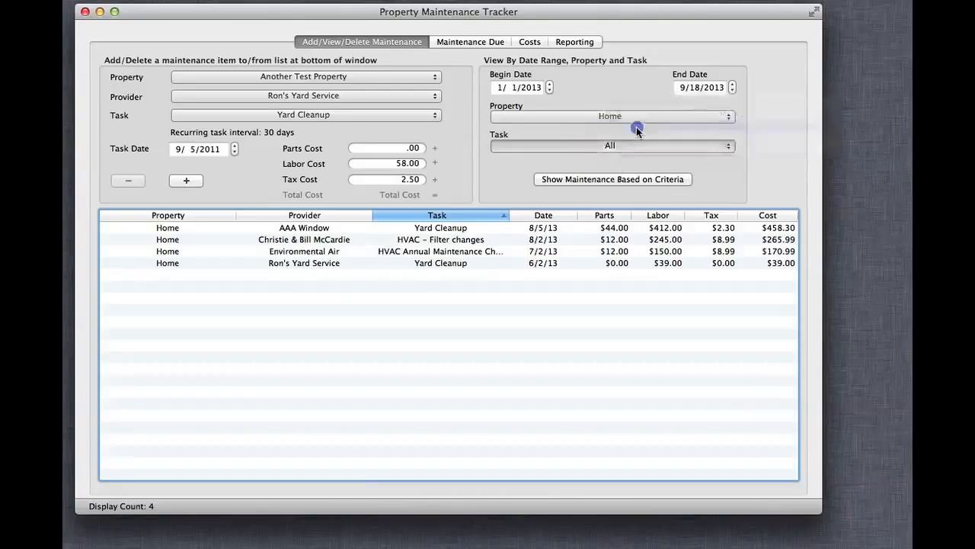
click(637, 178)
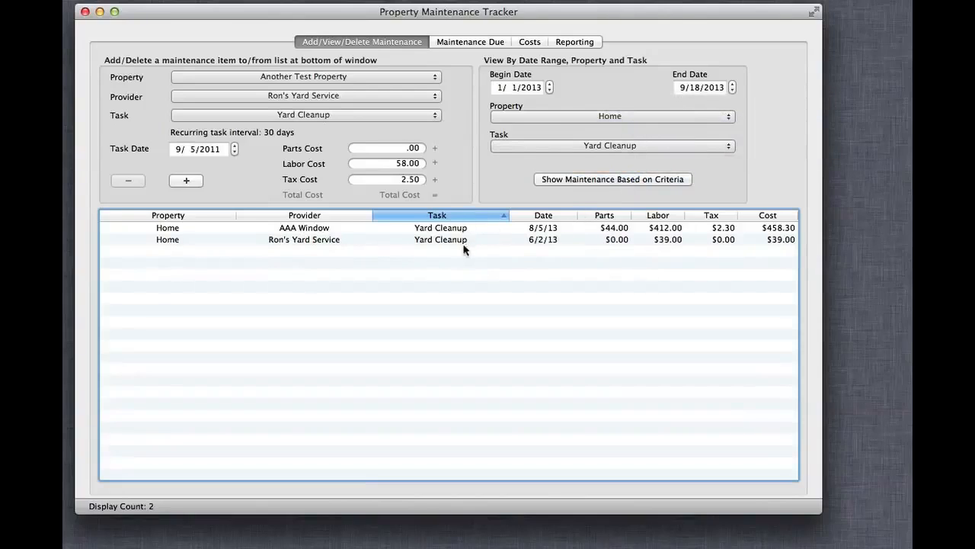
Step: Open the Maintenance Due view and check the property and task choices offered there
click(480, 43)
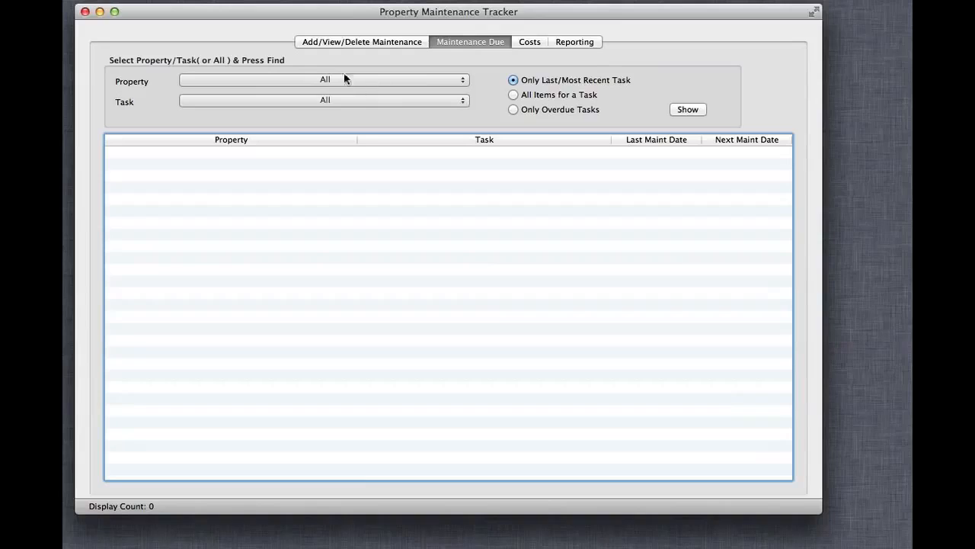
click(366, 80)
click(335, 112)
click(343, 100)
click(278, 113)
Step: Show only the overdue tasks for the Home property
click(361, 80)
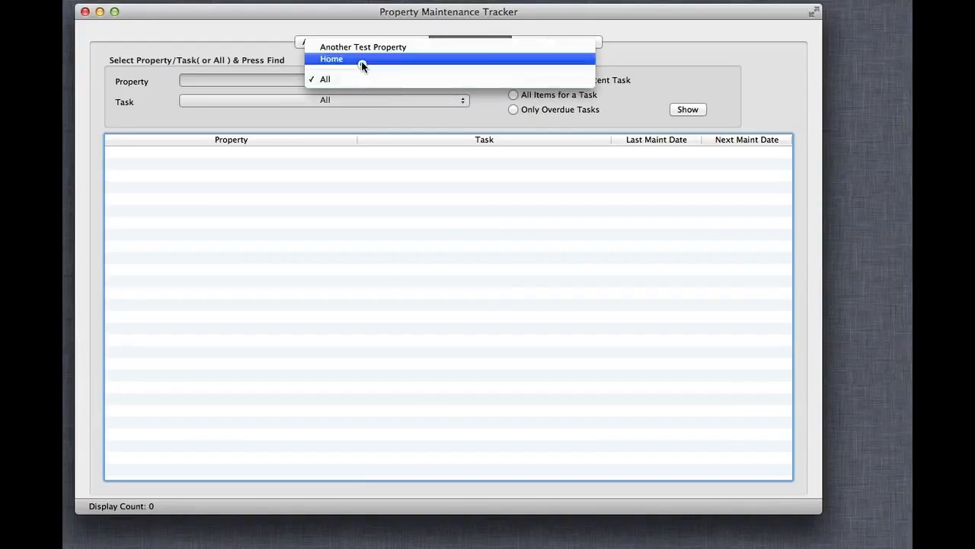
click(364, 60)
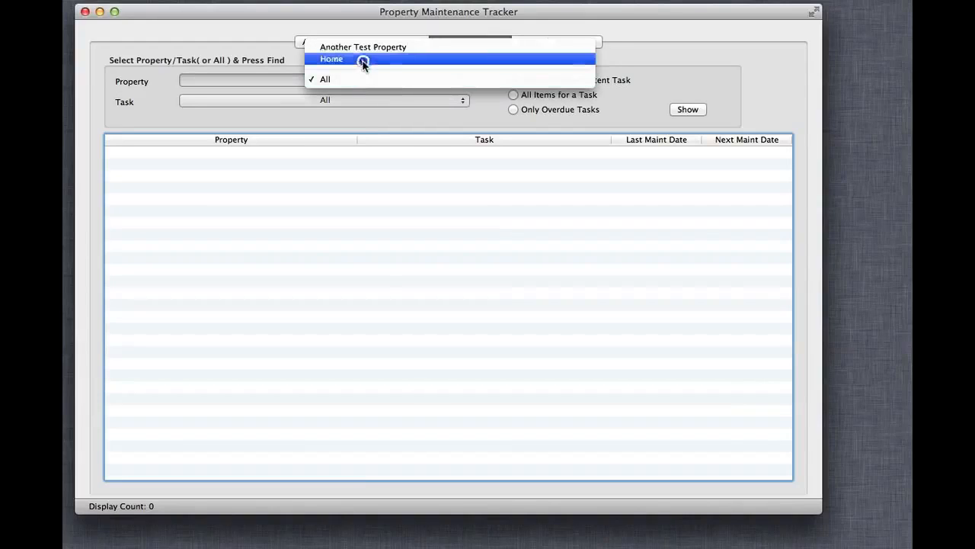
click(581, 111)
click(696, 111)
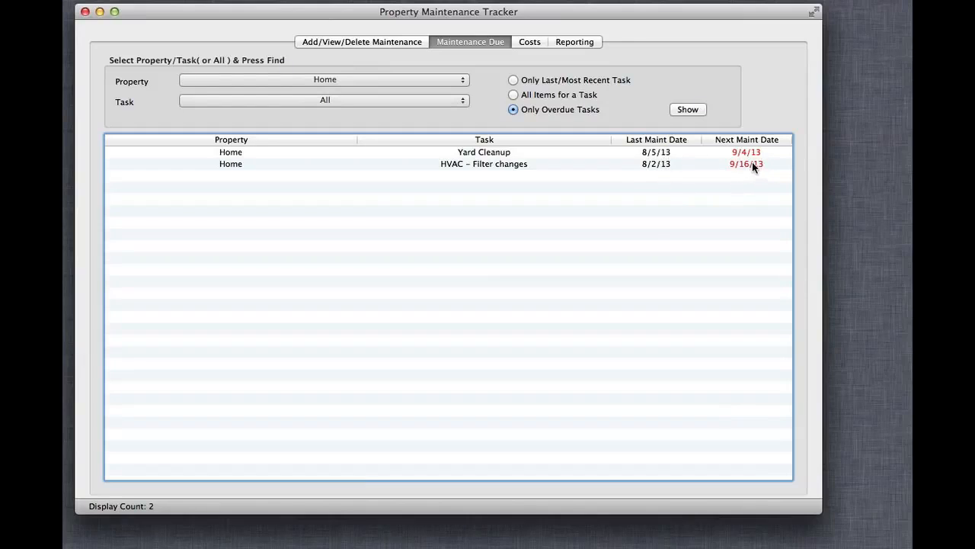
Step: Show the cost totals and monthly averages for all properties and tasks from 1/1/2013 to 9/18/2013
click(532, 43)
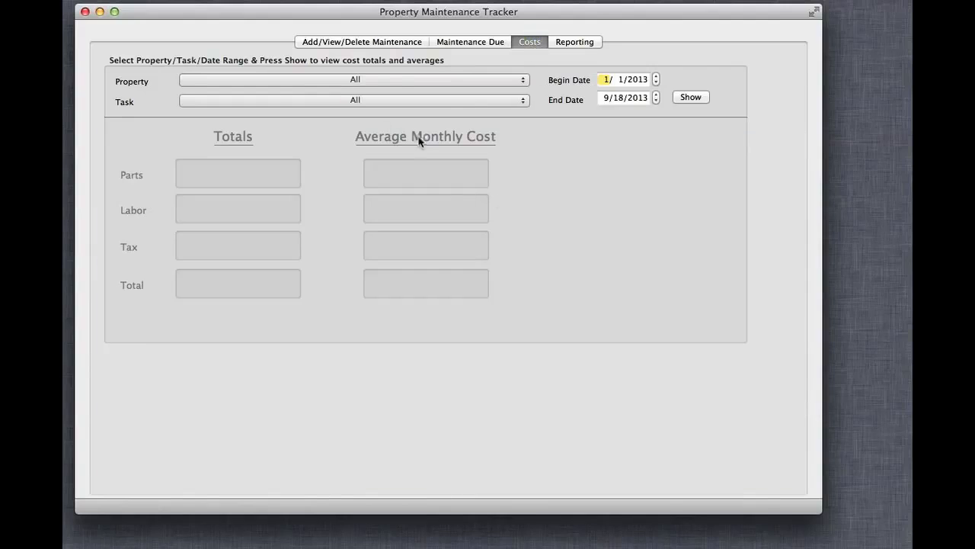
click(403, 84)
click(402, 81)
click(691, 98)
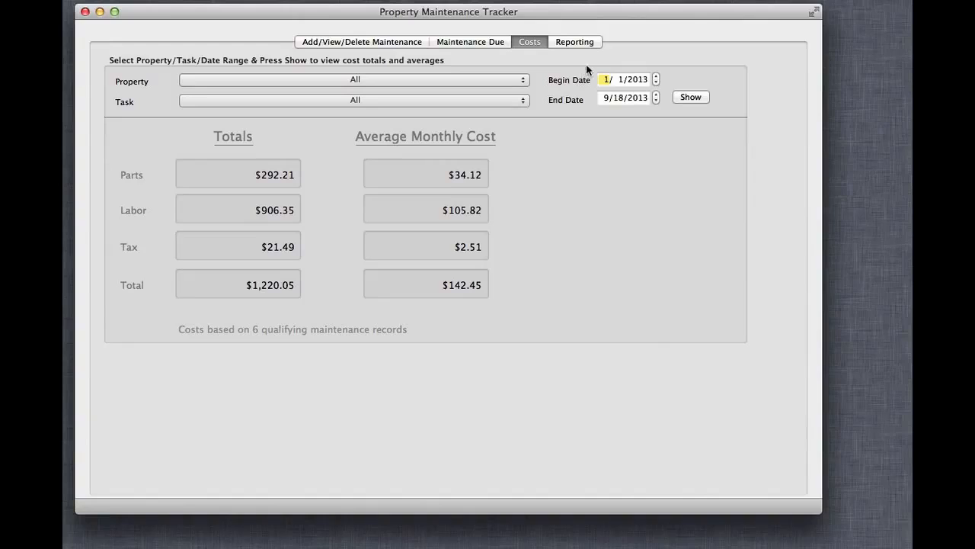
Step: Print a maintenance report for all properties and tasks, using the format sorted by service date, property and task
click(585, 43)
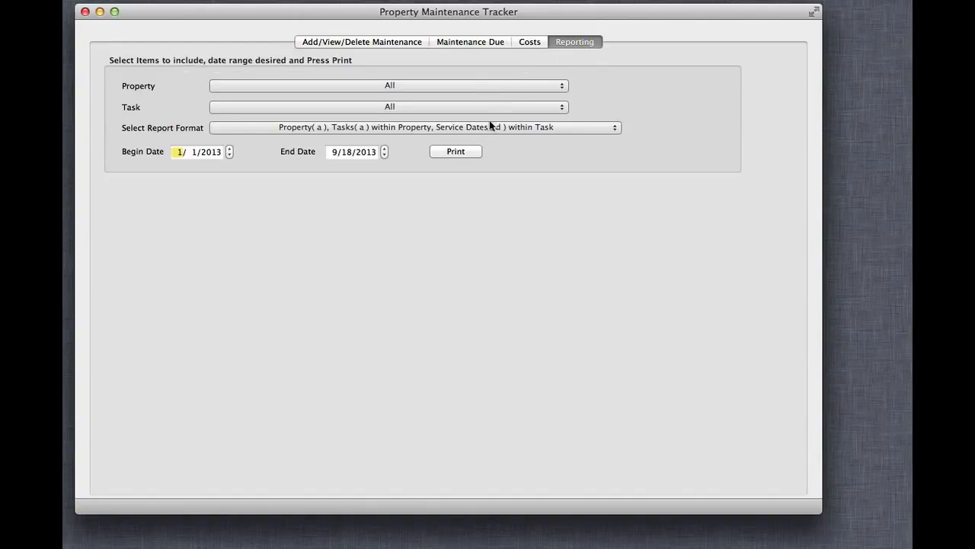
click(495, 127)
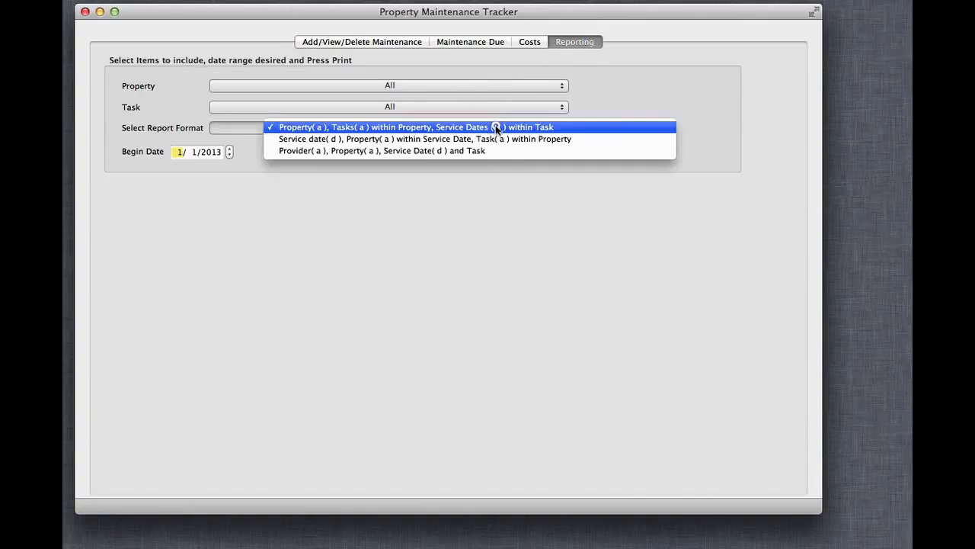
click(494, 138)
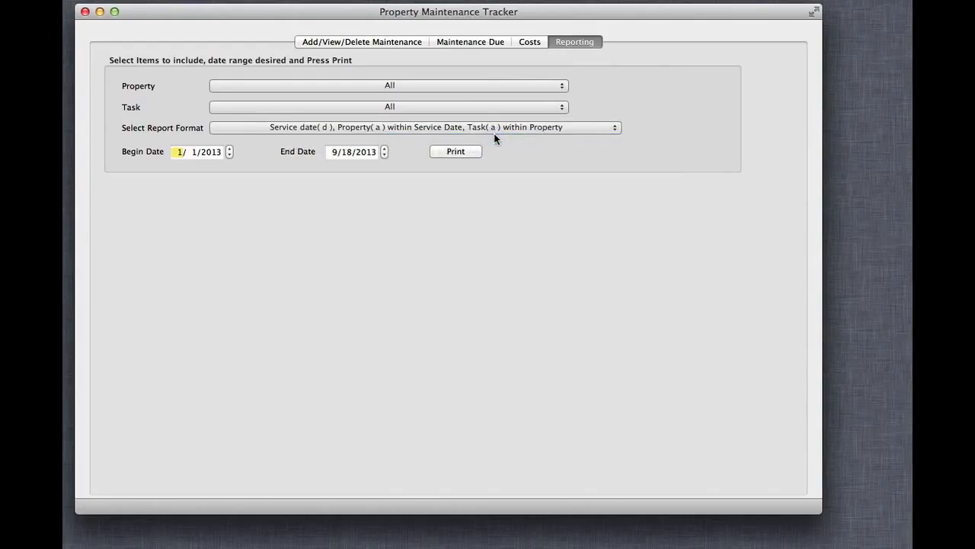
click(471, 152)
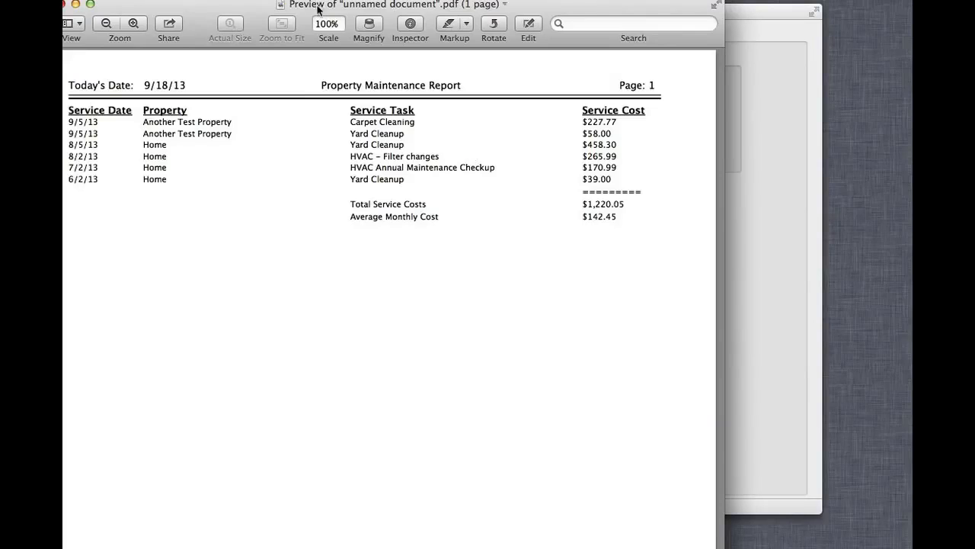
Step: View the whole report in its preview window, close it, and return to the Add/View/Delete Maintenance view
drag(321, 6, 366, 9)
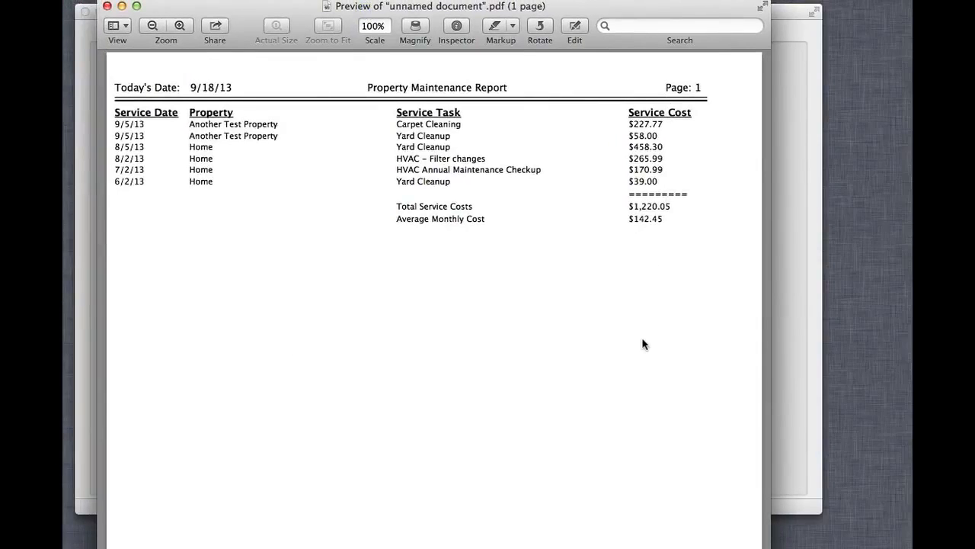
click(108, 6)
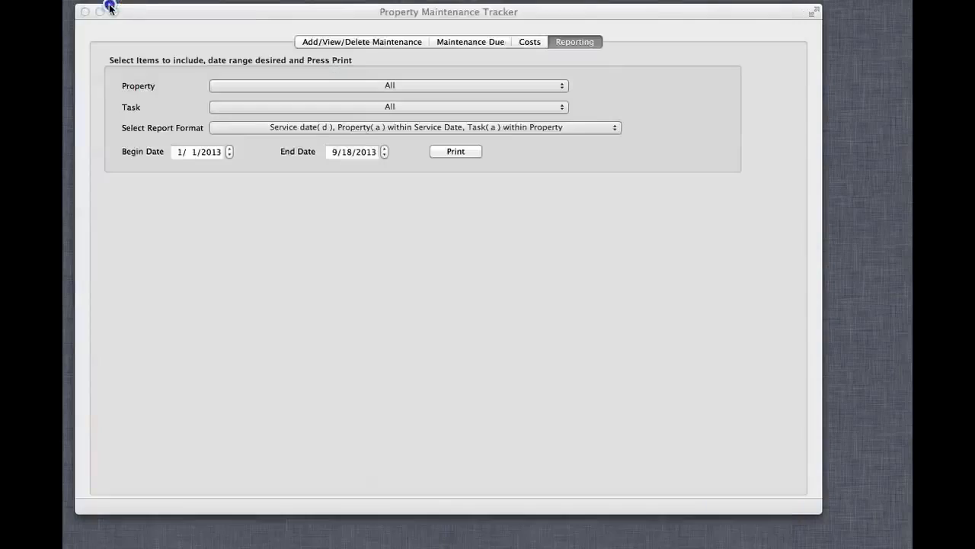
click(326, 42)
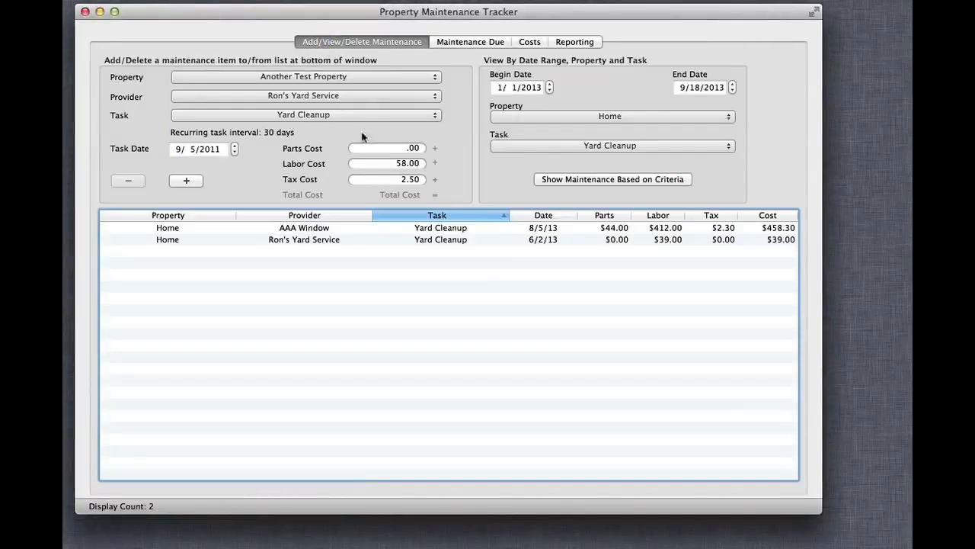